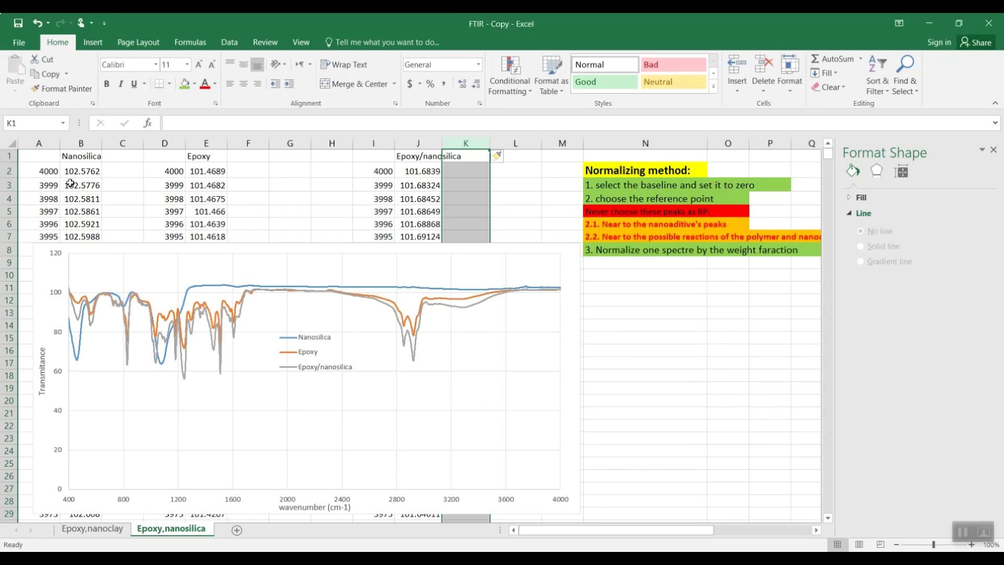
# - Examine the three spectrum data sets and the Nanosilica, Epoxy and Epoxy/nanosilica curves in the transmittance chart
pyautogui.scroll(-7, 82, 235)
pyautogui.scroll(-3, 82, 235)
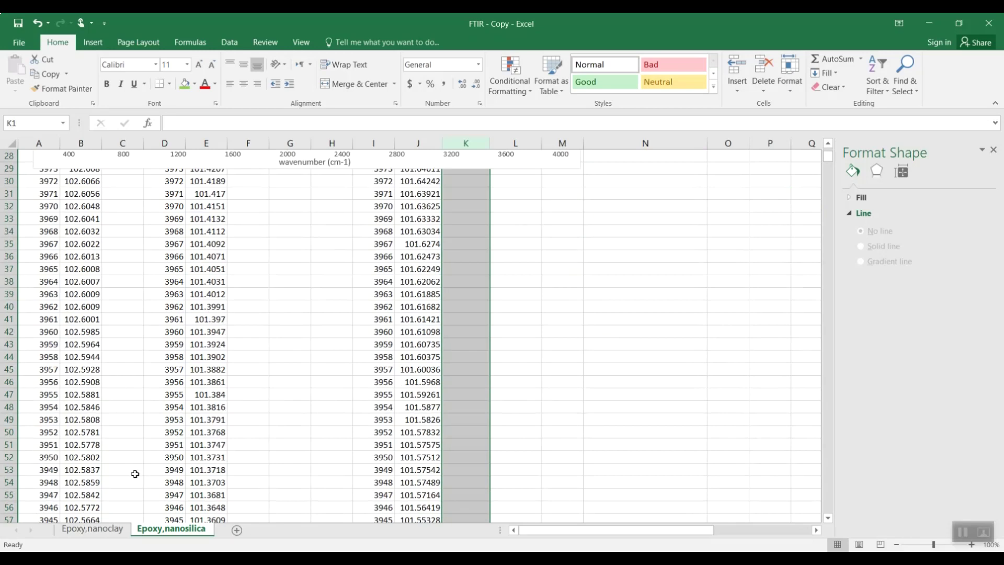
pyautogui.scroll(10, 121, 418)
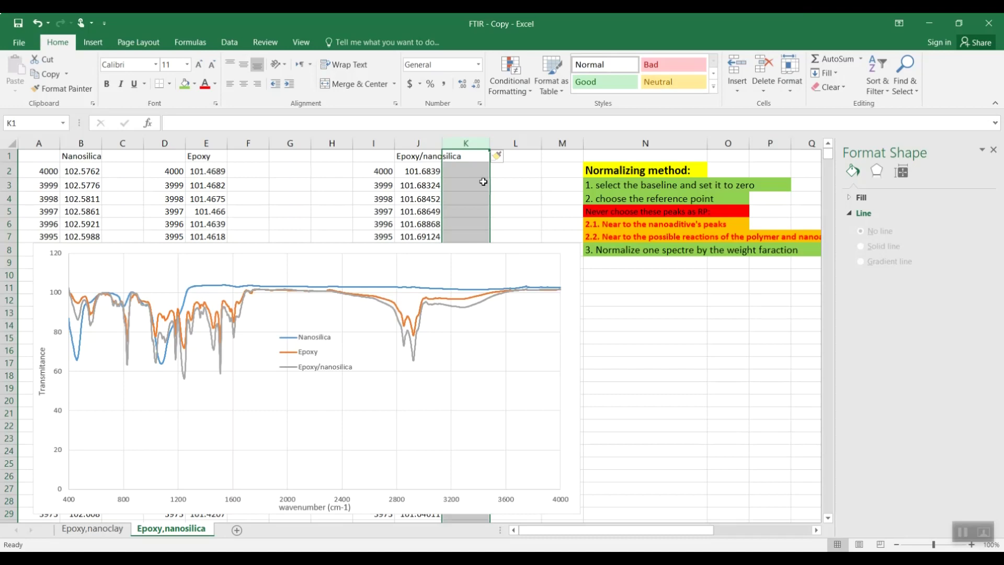
pyautogui.click(425, 157)
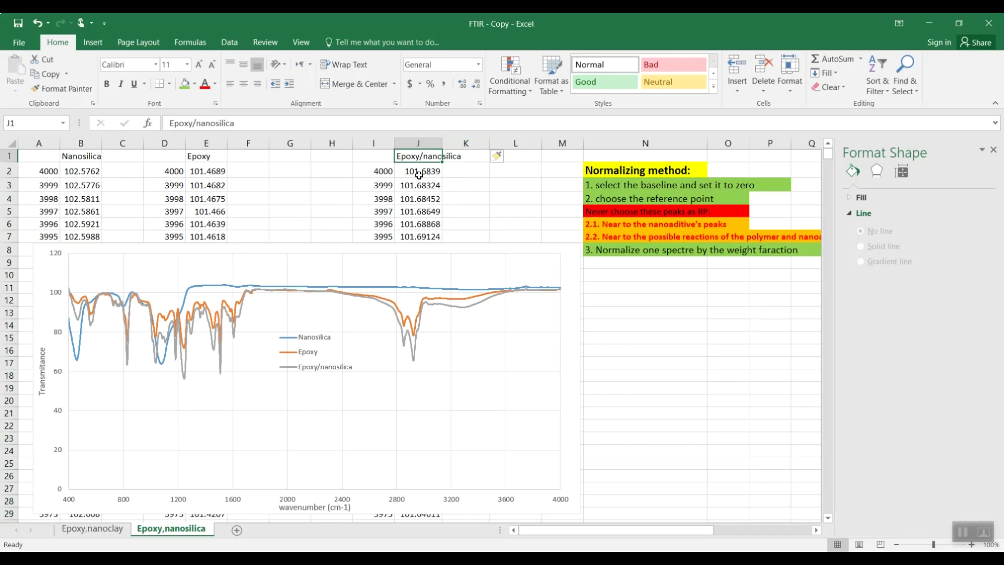
pyautogui.moveTo(573, 270); pyautogui.dragTo(646, 237)
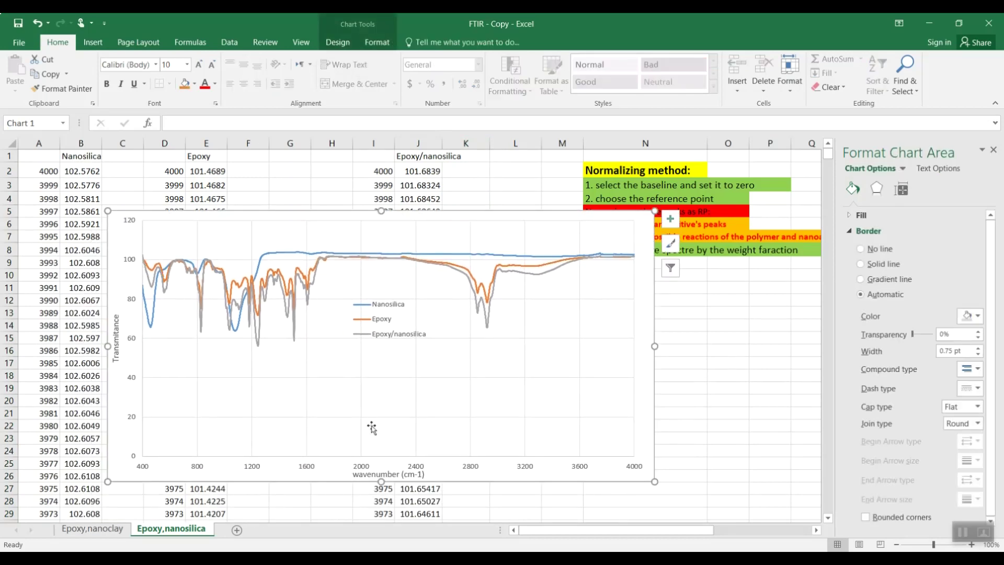
pyautogui.click(479, 256)
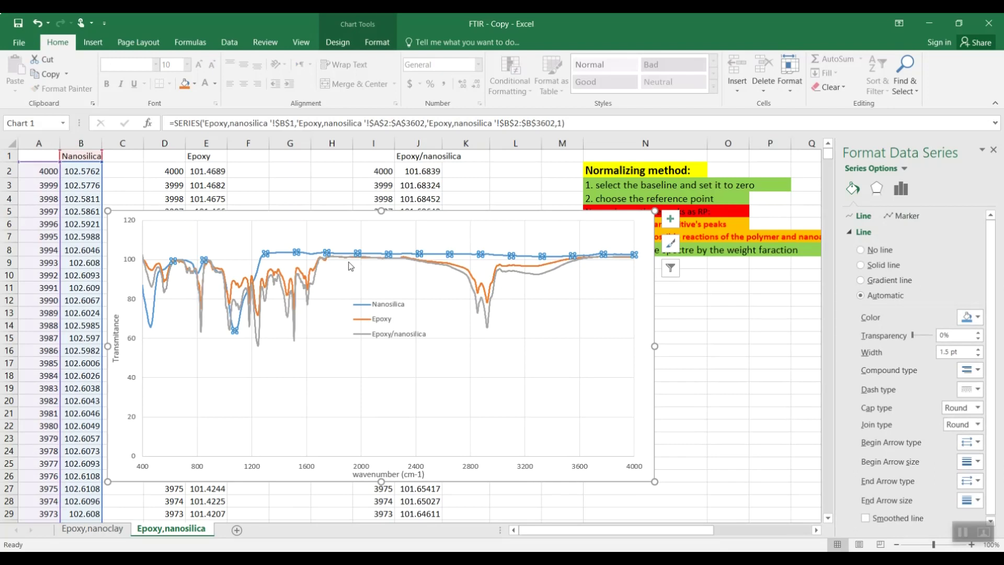
pyautogui.click(478, 286)
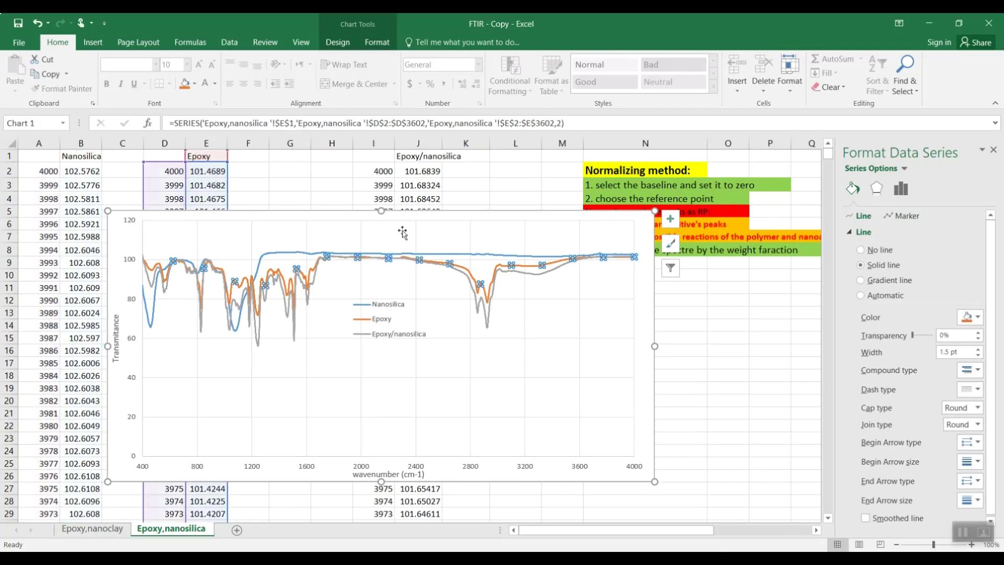
pyautogui.click(488, 328)
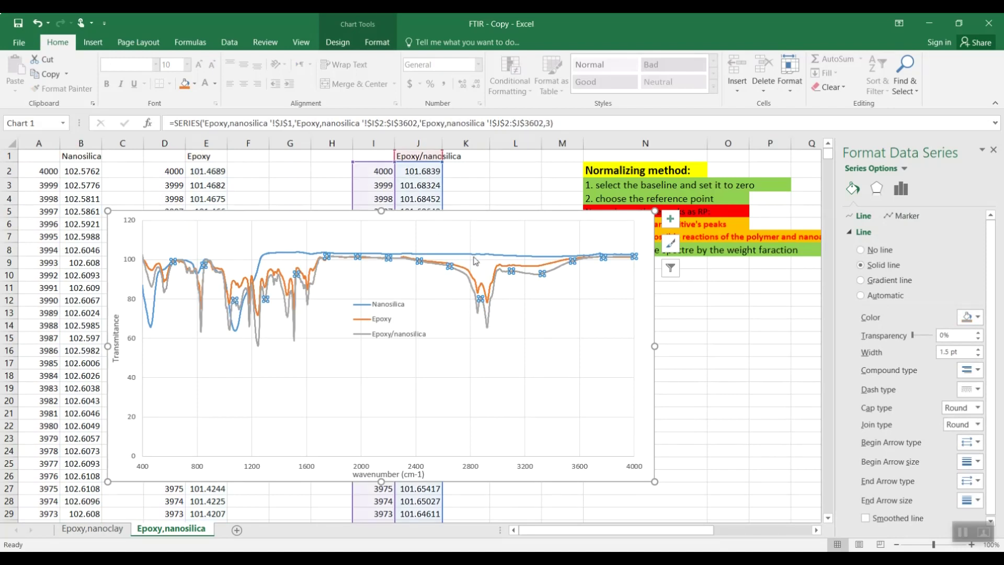
pyautogui.click(558, 327)
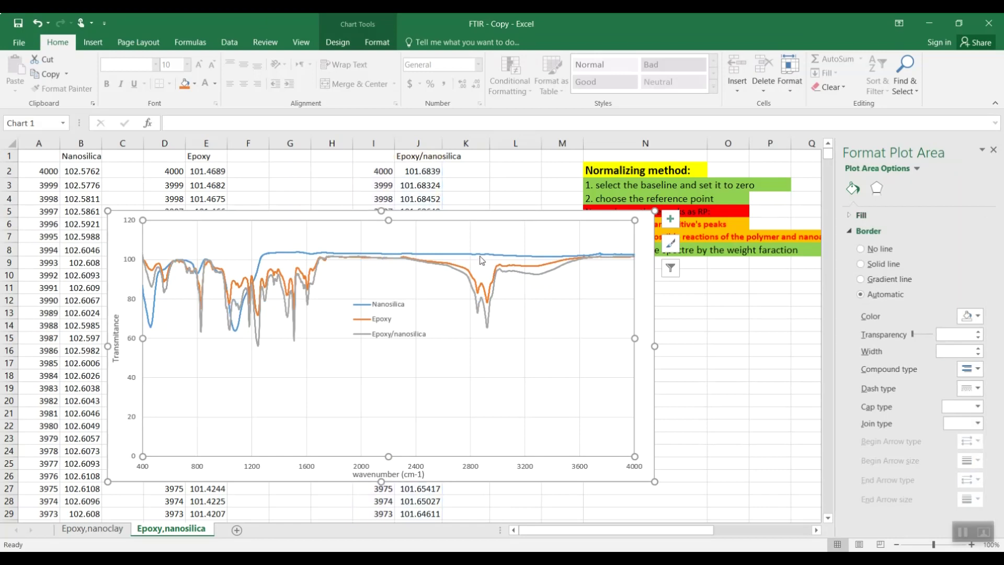
# - Move the chart back over the data columns so that it clears the normalizing method notes in column N
pyautogui.moveTo(643, 287); pyautogui.dragTo(600, 291)
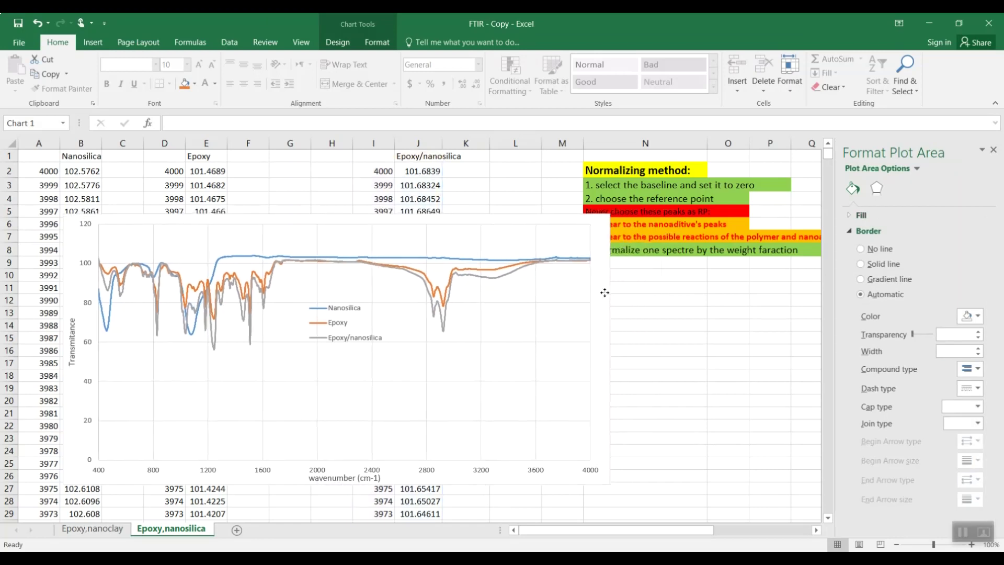
pyautogui.click(437, 259)
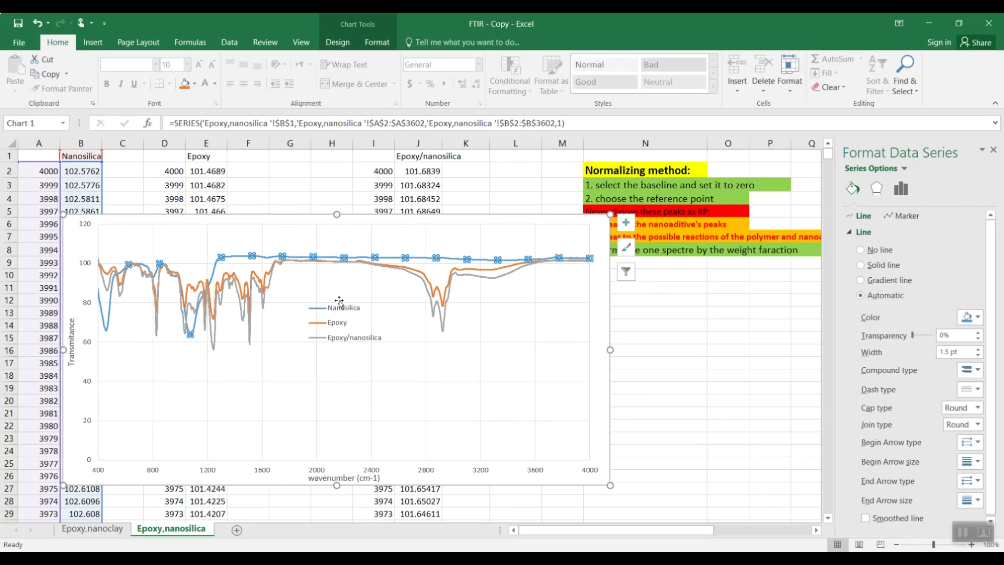
pyautogui.click(516, 329)
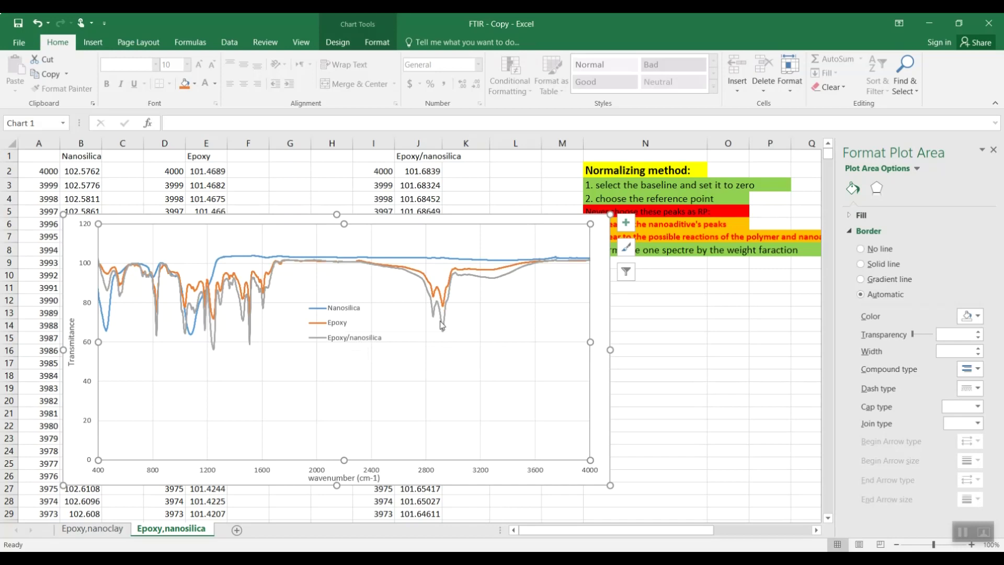
pyautogui.moveTo(600, 311); pyautogui.dragTo(570, 313)
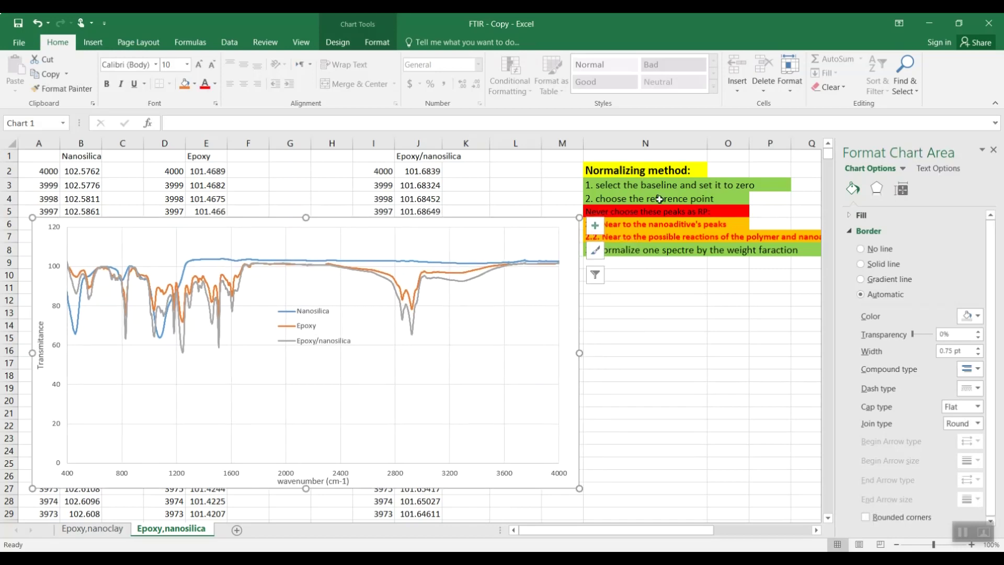
pyautogui.click(646, 301)
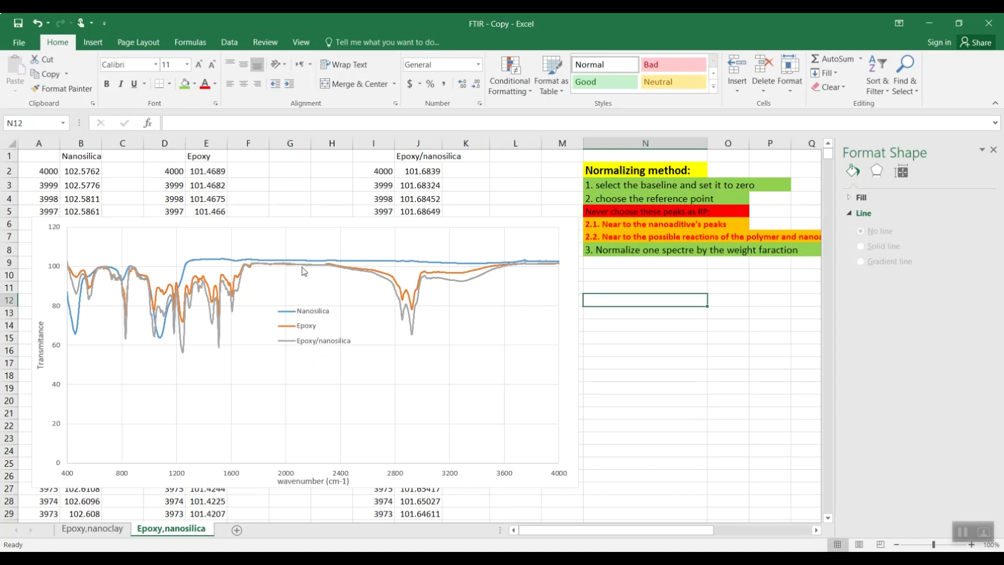
# - Calculate the baseline-corrected Epoxy values with =E2-101.58 in F2 and fill the formula down column F
pyautogui.moveTo(287, 270)
pyautogui.click(244, 174)
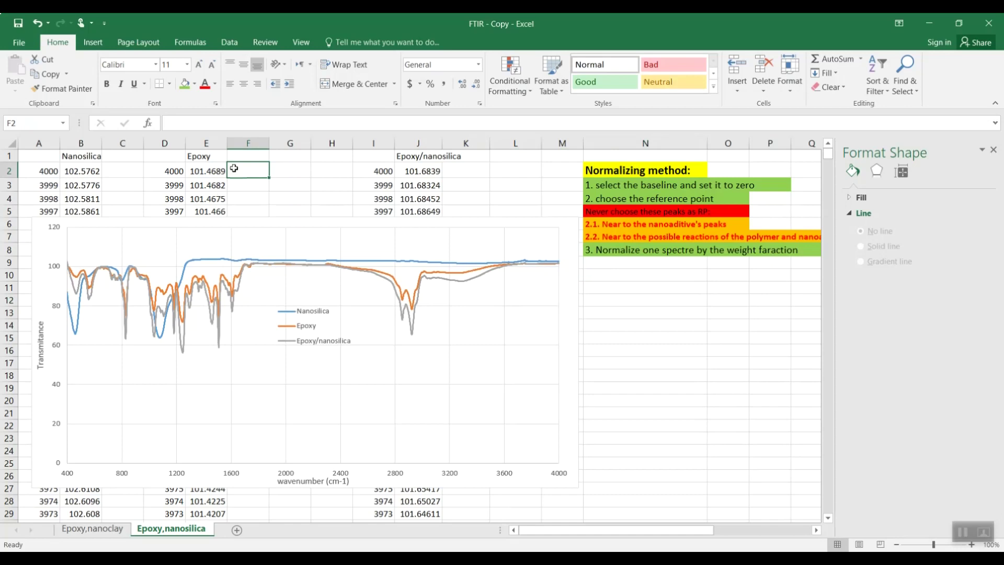
pyautogui.write('=')
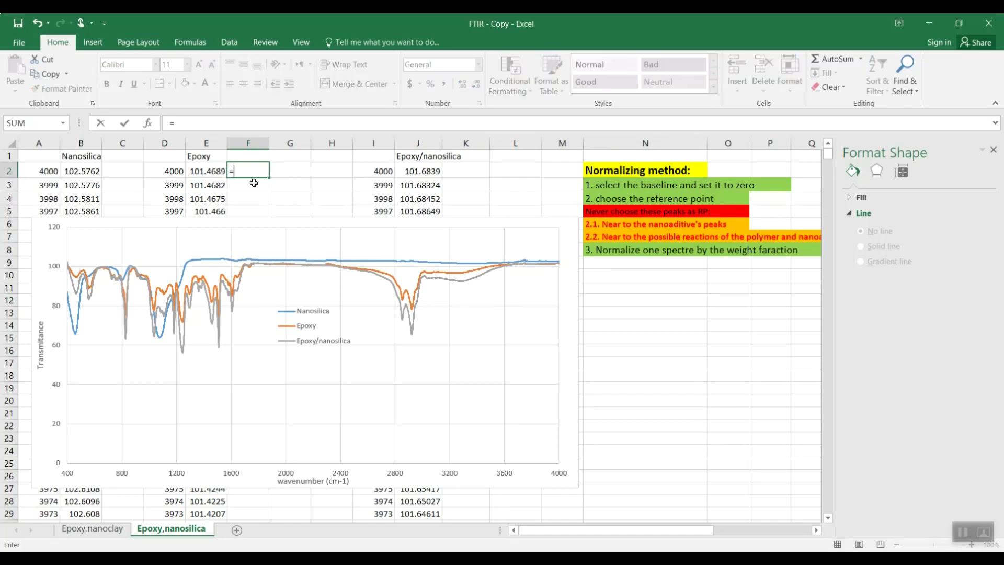
pyautogui.click(209, 172)
pyautogui.write('-')
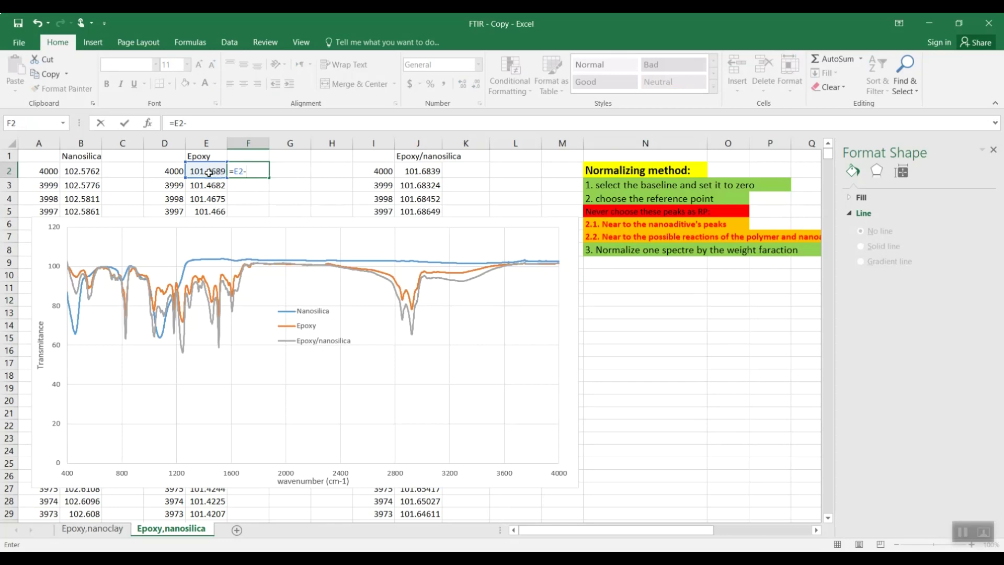
pyautogui.write('101.58')
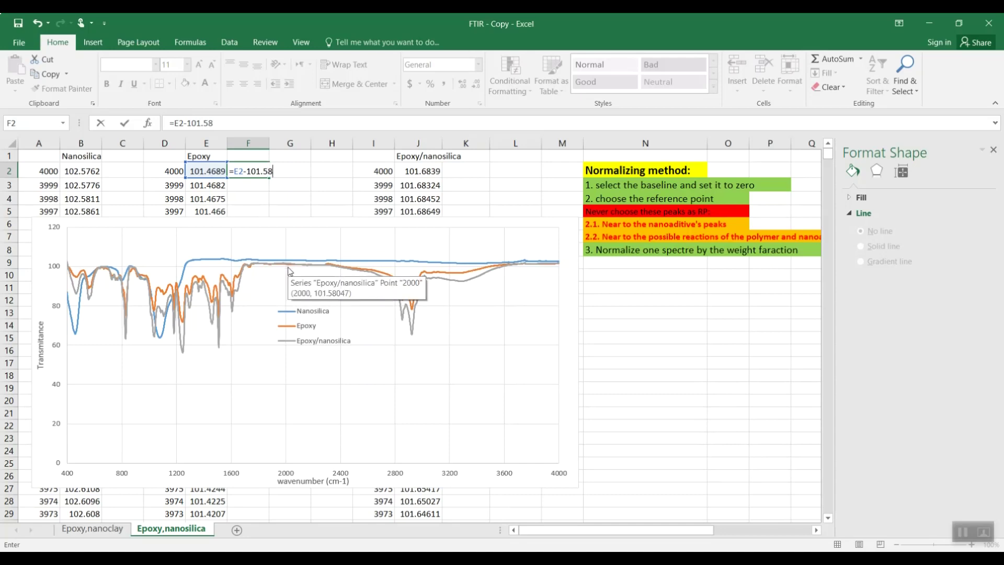
pyautogui.press('Return')
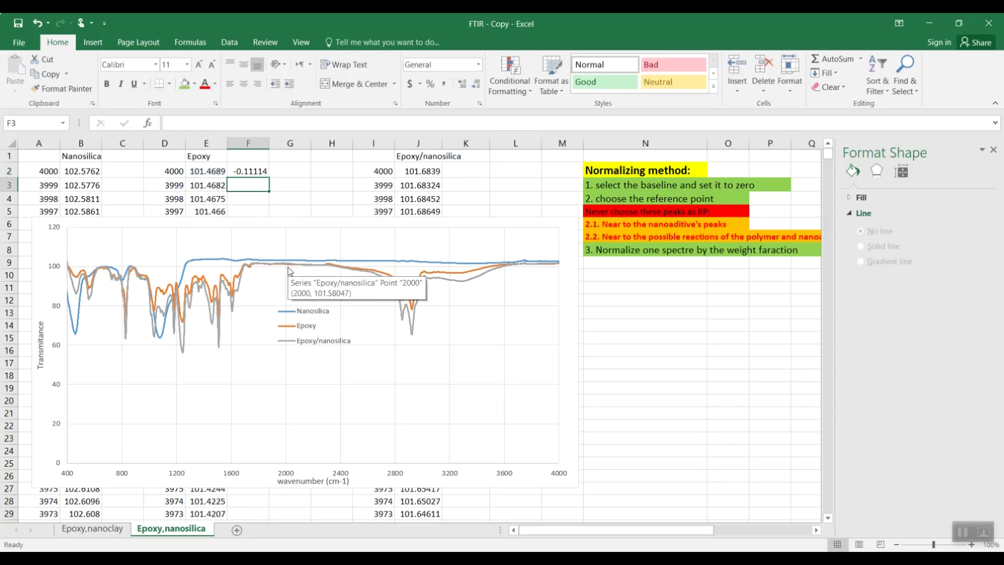
pyautogui.click(258, 170)
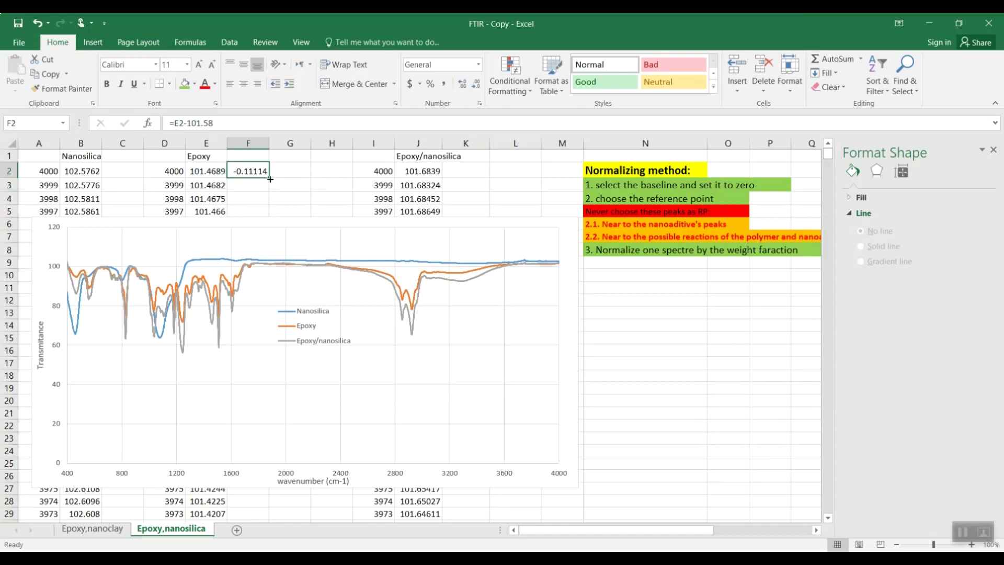
pyautogui.doubleClick(270, 178)
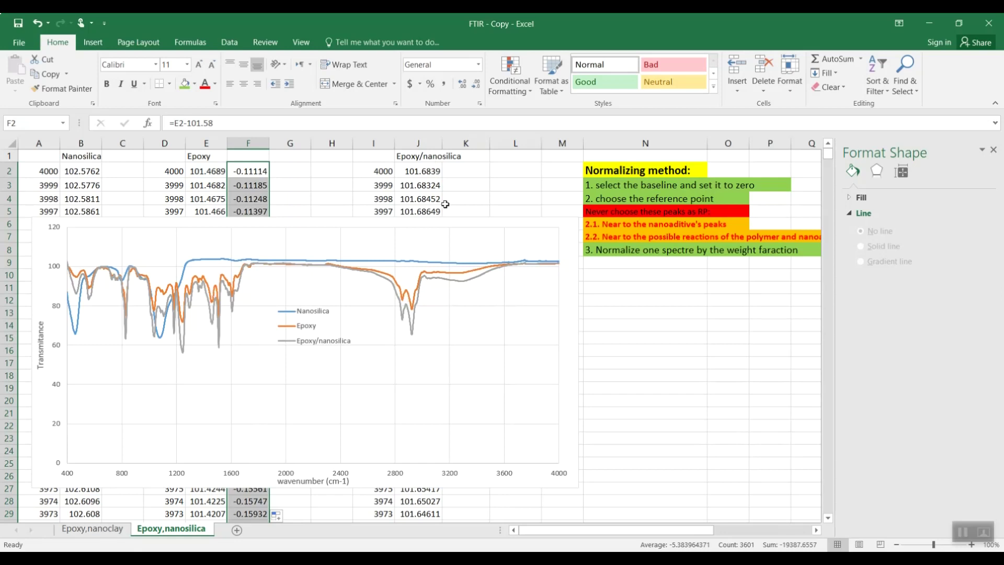
# - Calculate the baseline-corrected Epoxy/nanosilica values with =J2-101.58 in K2 and fill the formula down column K
pyautogui.click(465, 170)
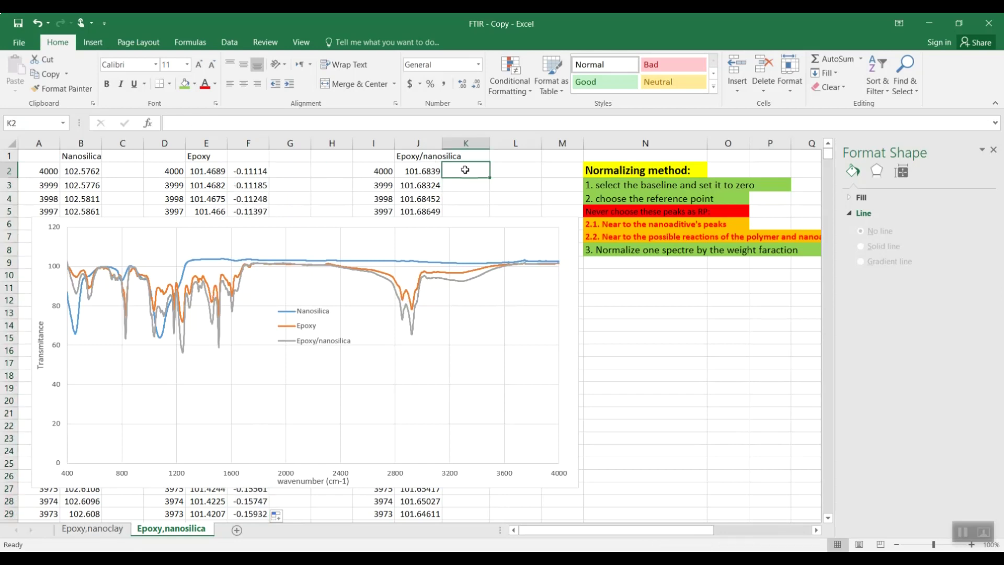
pyautogui.write('=')
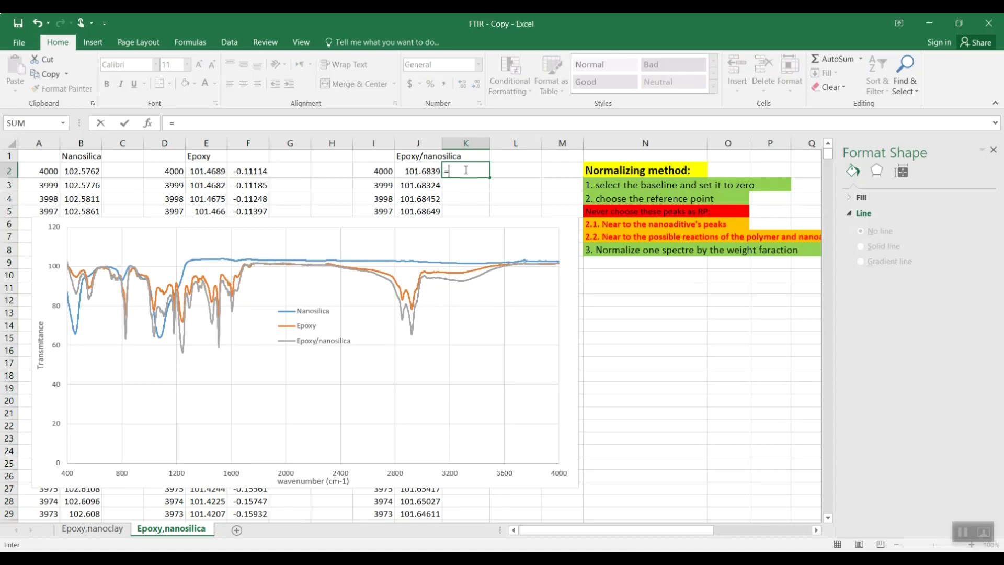
pyautogui.click(420, 170)
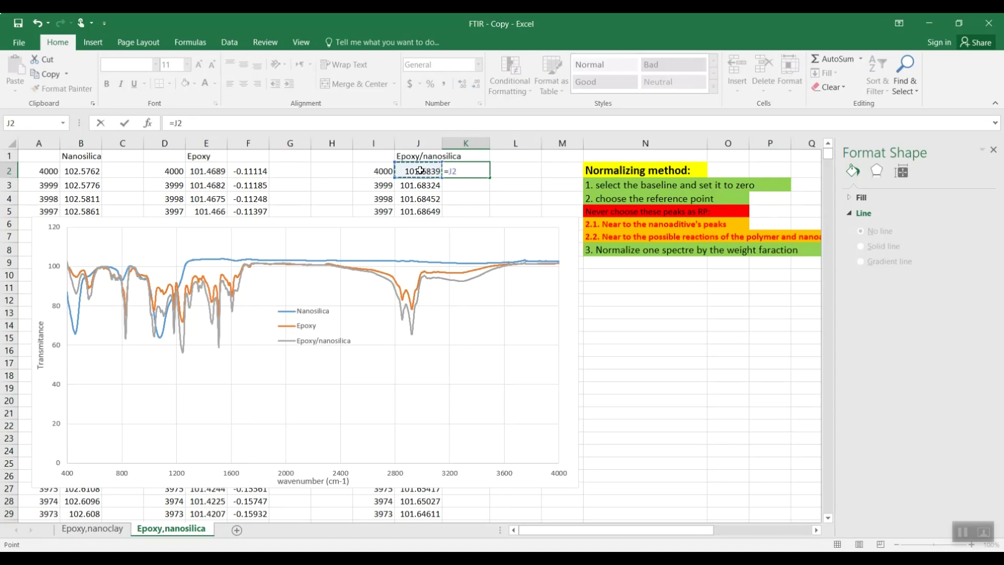
pyautogui.write('-101.58')
pyautogui.press('Return')
pyautogui.click(479, 175)
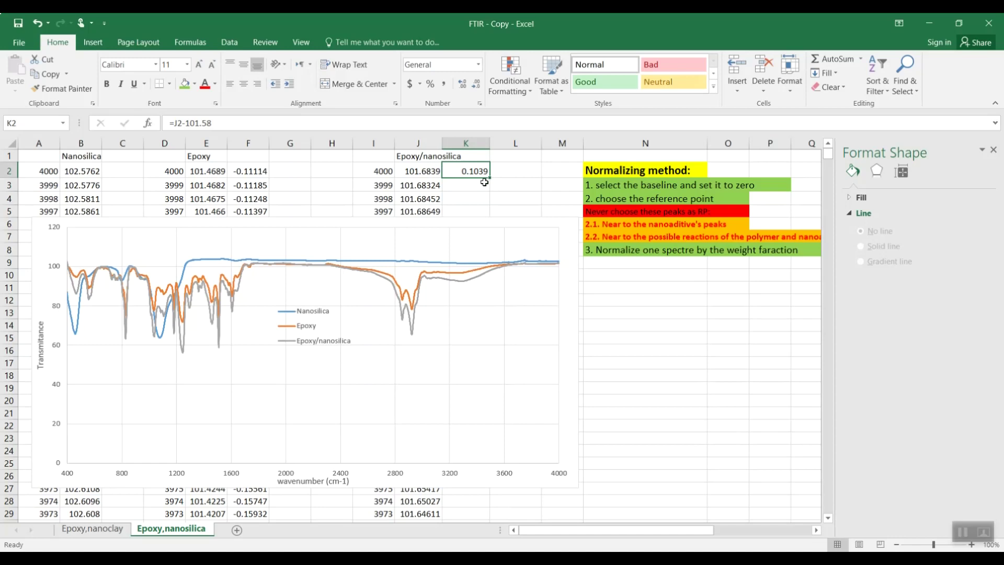
pyautogui.doubleClick(482, 179)
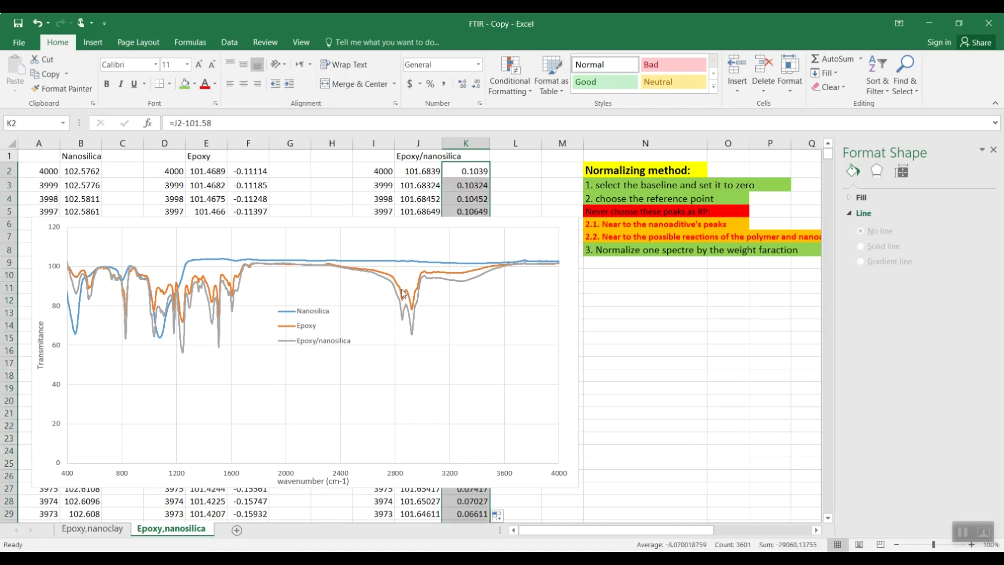
# - Switch the chart's Y values to K2:K3602 for the Epoxy/nanosilica series and F2:F3602 for the Epoxy series
pyautogui.click(409, 313)
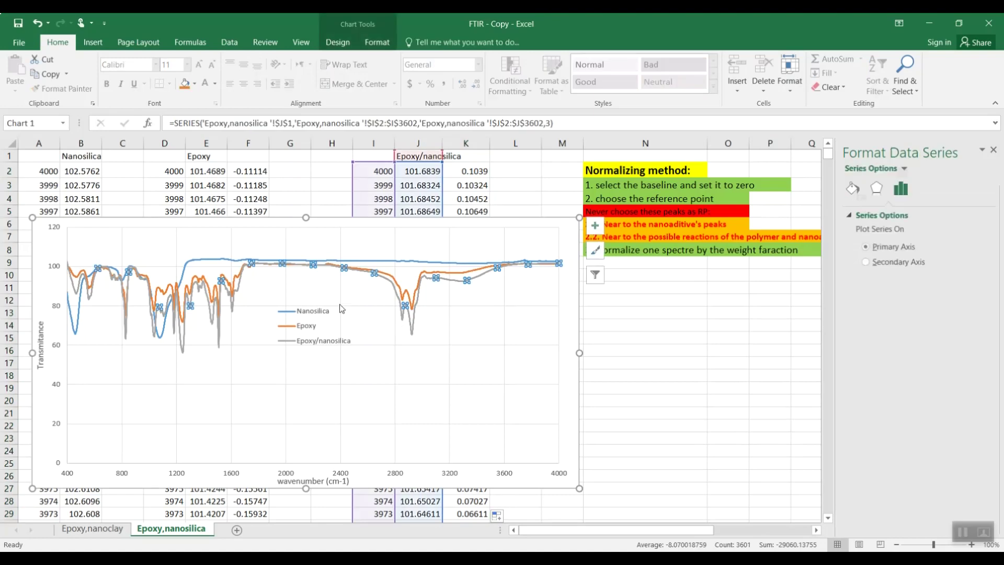
pyautogui.moveTo(438, 178); pyautogui.dragTo(468, 174)
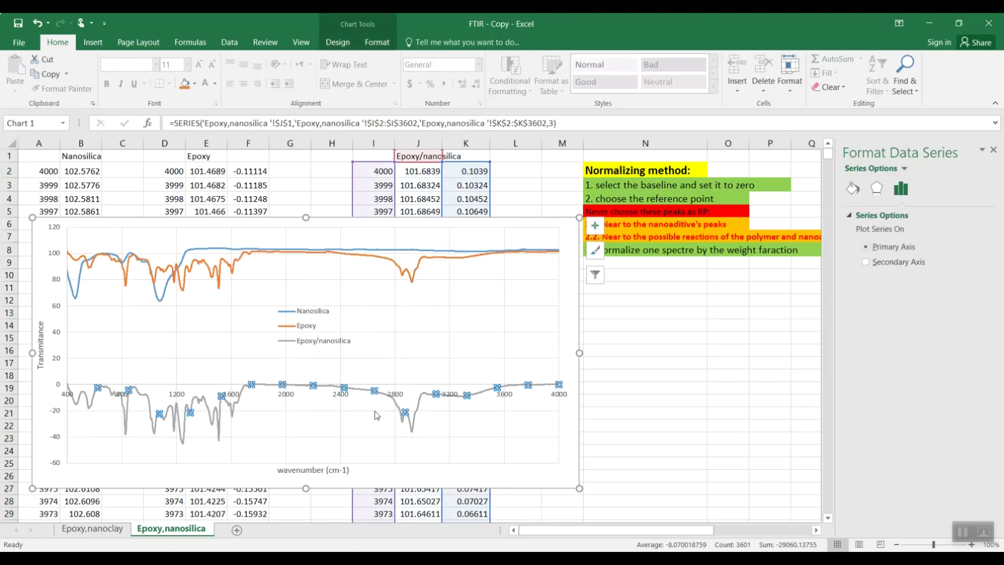
pyautogui.click(416, 282)
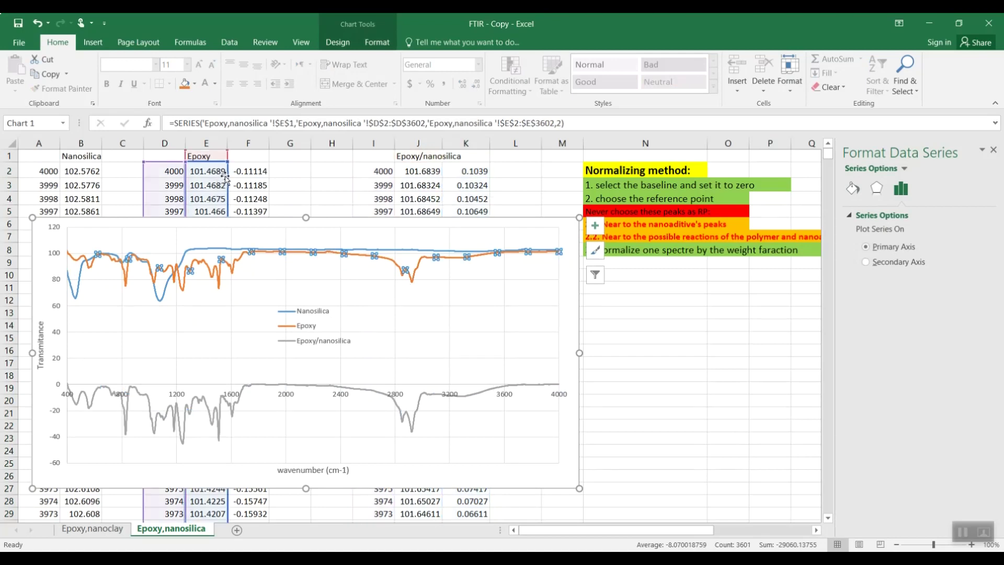
pyautogui.moveTo(229, 173); pyautogui.dragTo(244, 179)
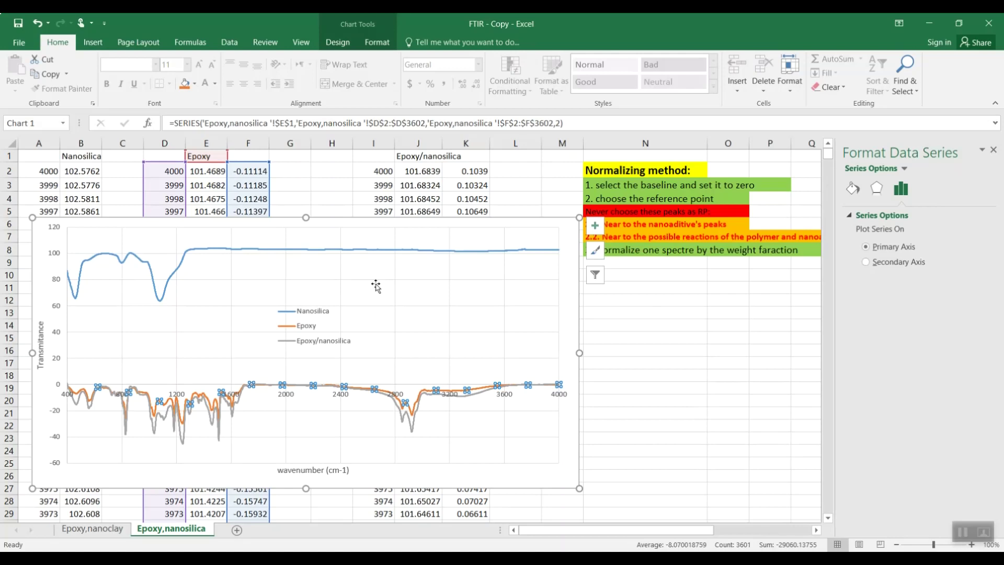
# - Shift the chart slightly higher and closer to the row headers, then deselect it
pyautogui.moveTo(573, 283); pyautogui.dragTo(574, 267)
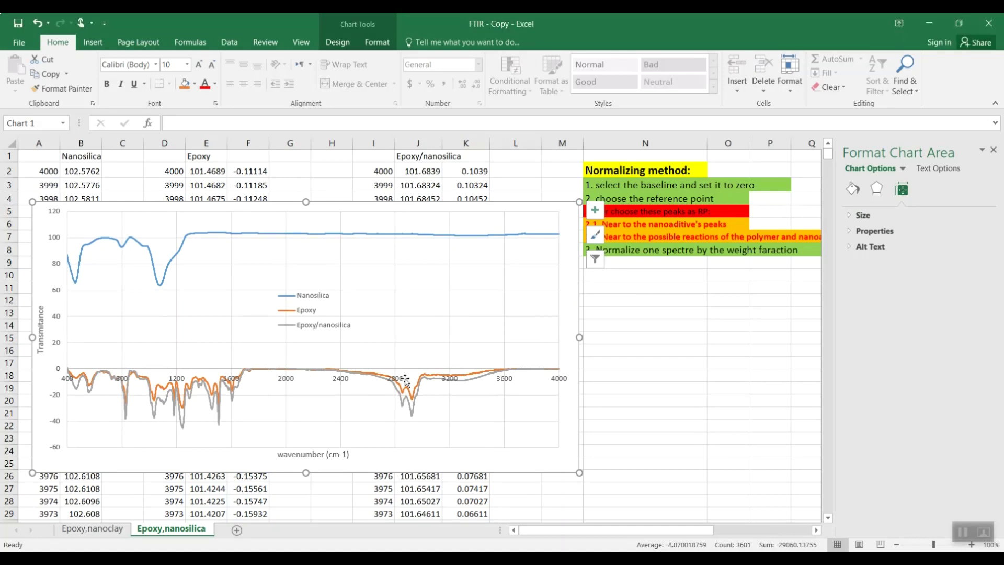
pyautogui.moveTo(407, 408)
pyautogui.moveTo(568, 223); pyautogui.dragTo(555, 228)
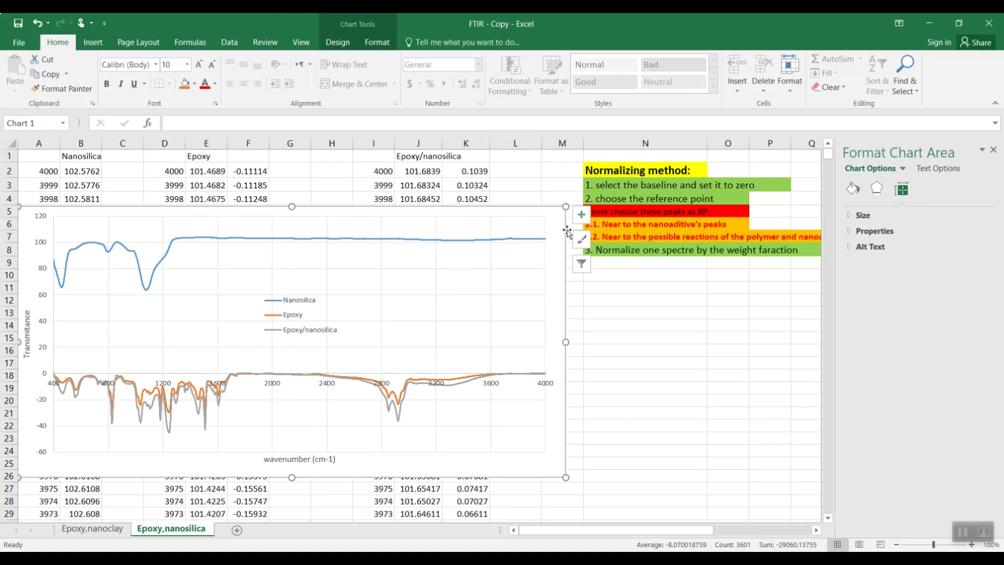
pyautogui.click(626, 317)
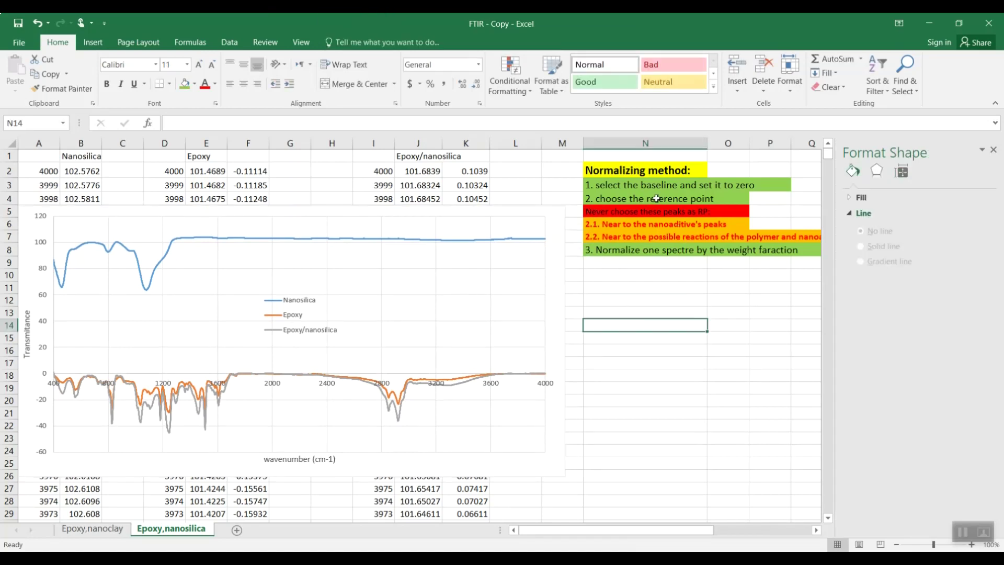
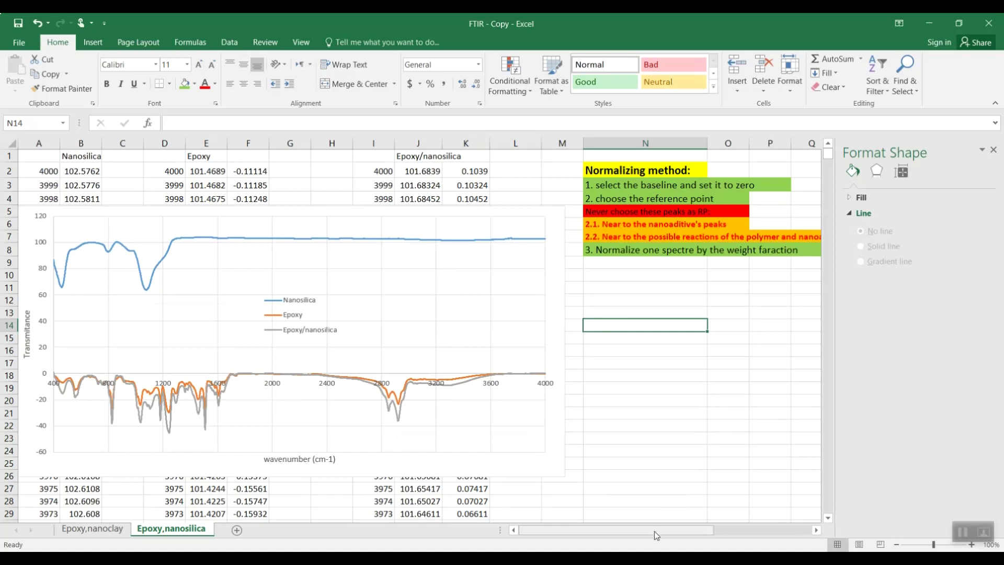
pyautogui.moveTo(655, 531); pyautogui.dragTo(586, 530)
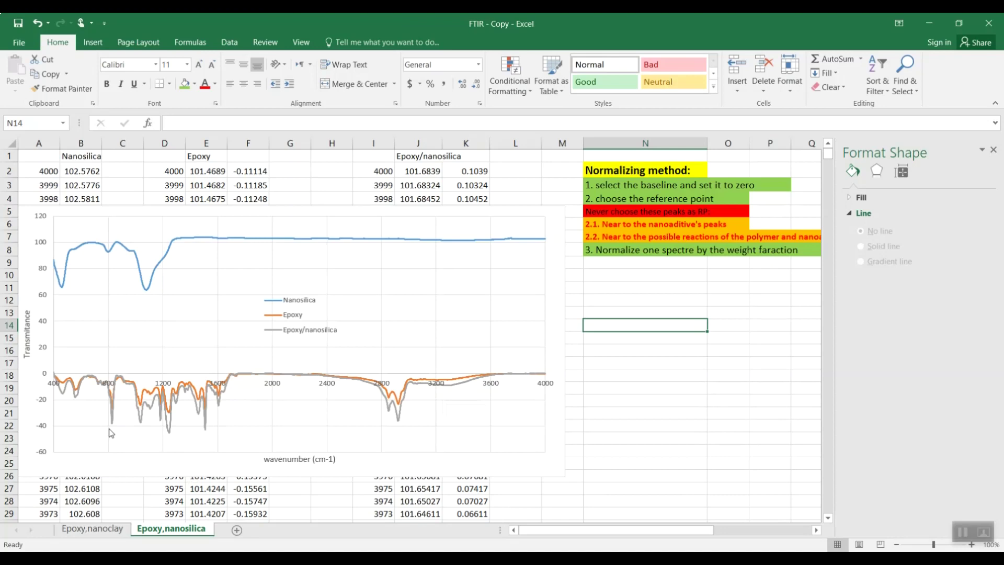
# - Set the chart's vertical axis bounds to a minimum of -50 and a maximum of 5
pyautogui.moveTo(113, 430)
pyautogui.moveTo(389, 416)
pyautogui.click(42, 405)
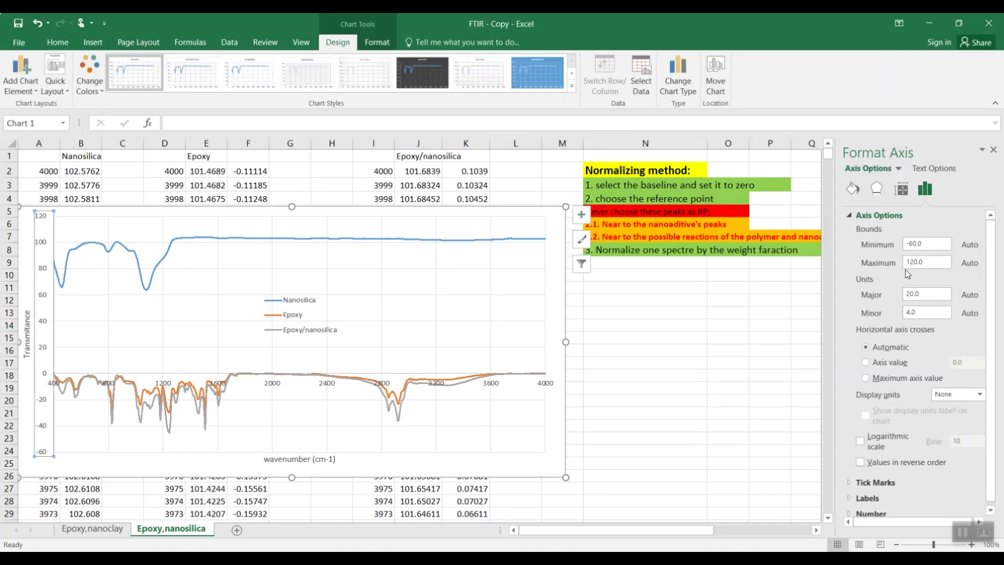
pyautogui.moveTo(931, 246); pyautogui.dragTo(887, 249)
pyautogui.write('-50')
pyautogui.press('Tab')
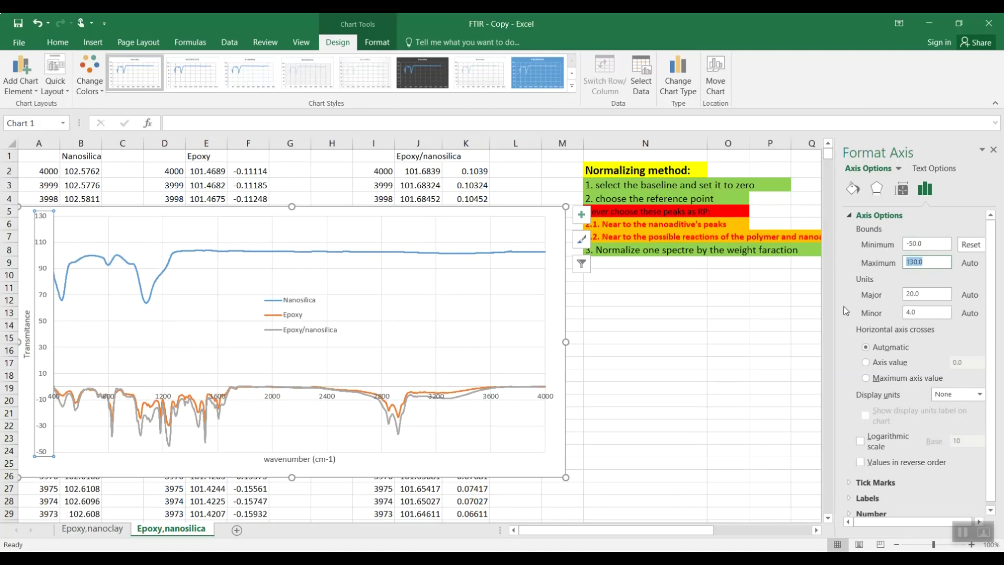
pyautogui.write('5')
pyautogui.press('Return')
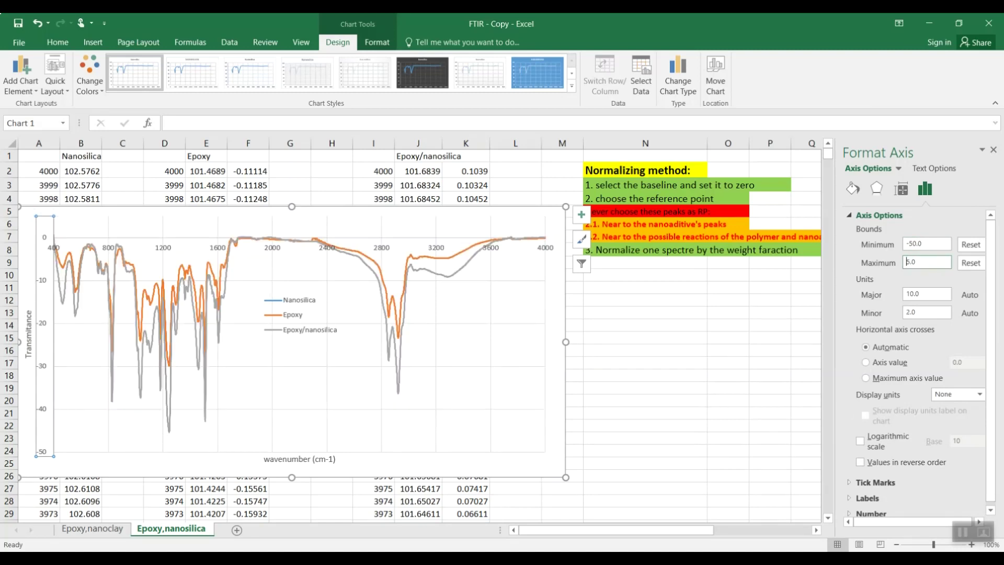
pyautogui.click(556, 306)
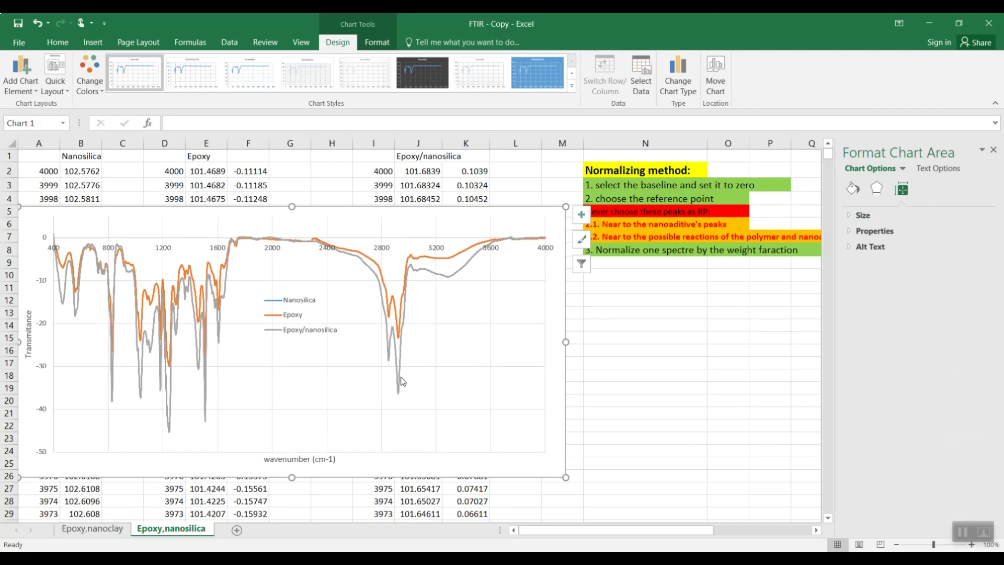
# - Calculate the normalized Epoxy/nanosilica values with =K2*23.5/36.3 in L2, using the reference peak near 2923, and fill the formula down column L
pyautogui.moveTo(399, 389)
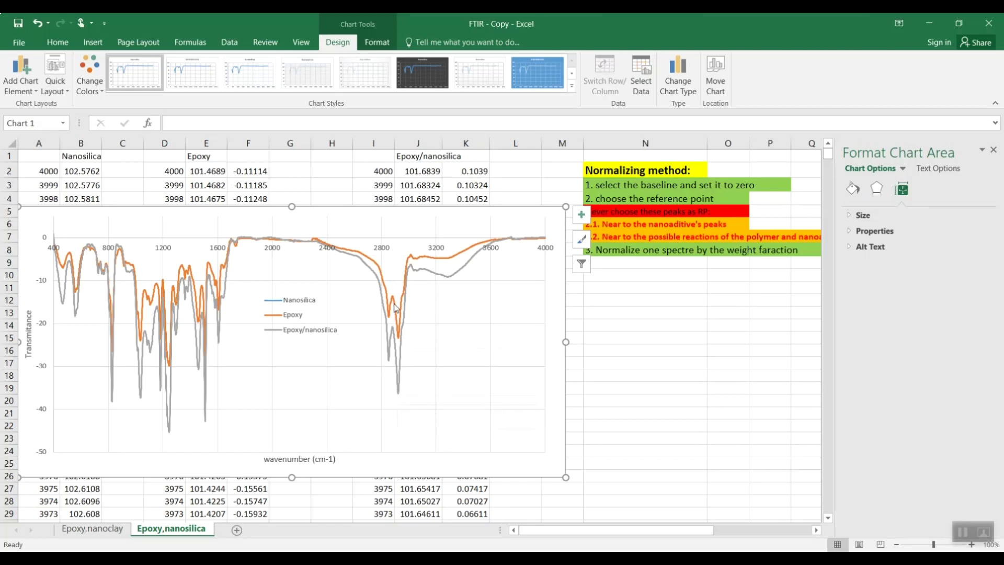
pyautogui.moveTo(395, 308)
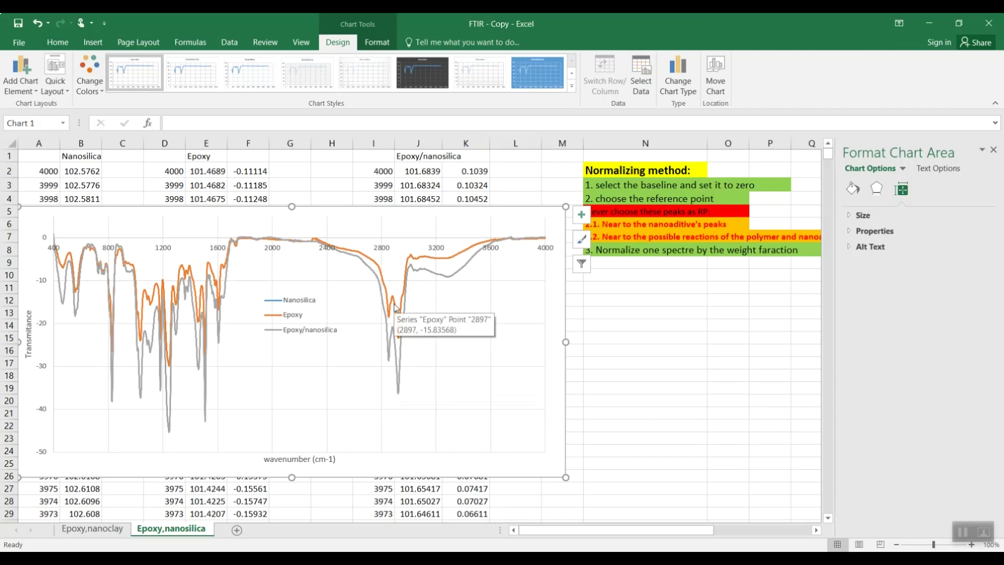
pyautogui.click(397, 391)
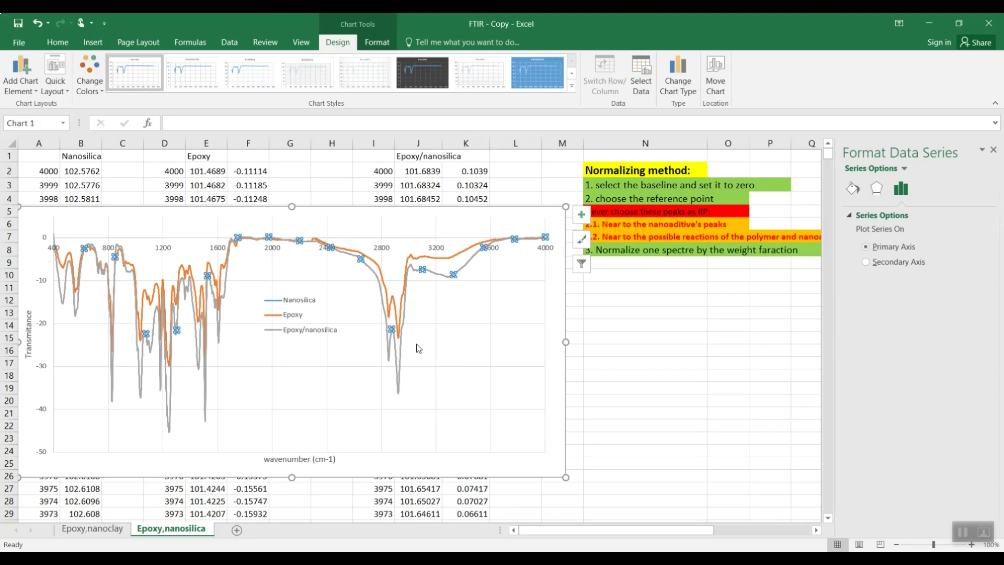
pyautogui.click(522, 171)
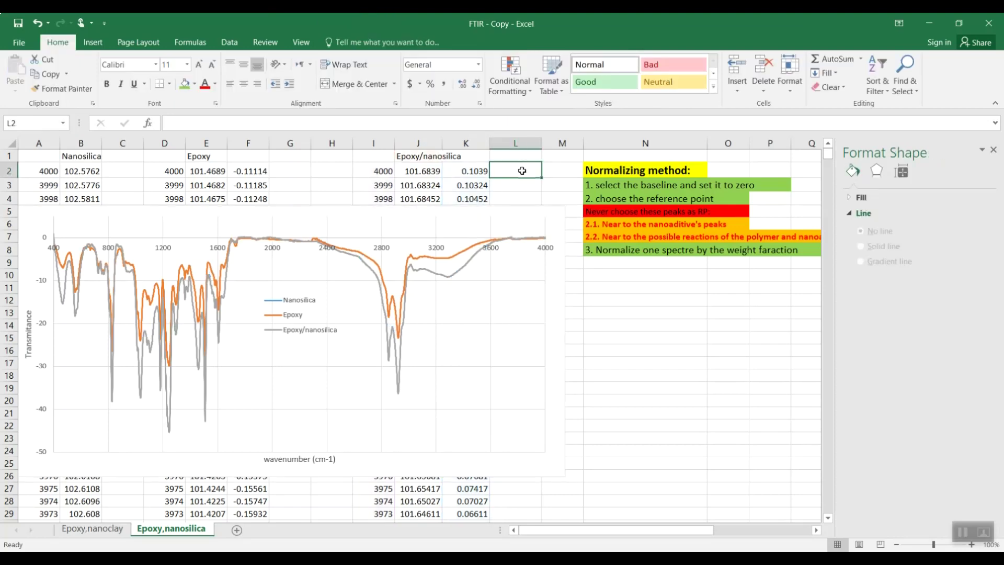
pyautogui.write('=')
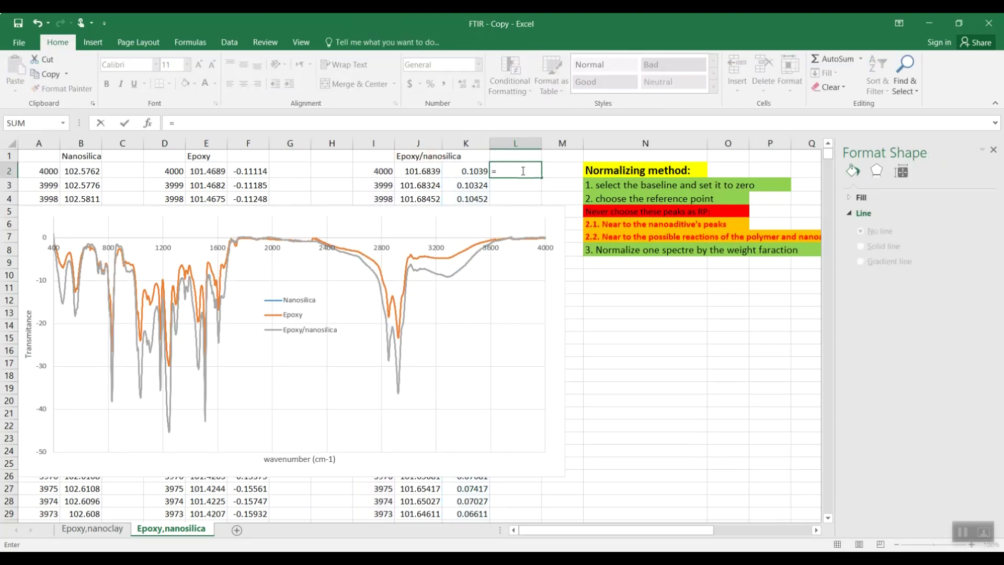
pyautogui.click(468, 171)
pyautogui.write('*')
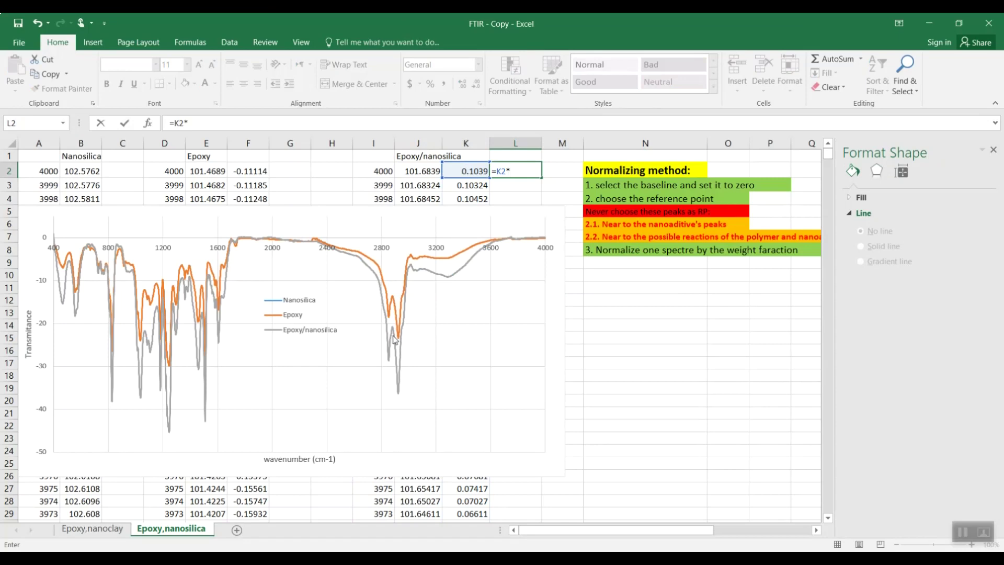
pyautogui.moveTo(400, 342)
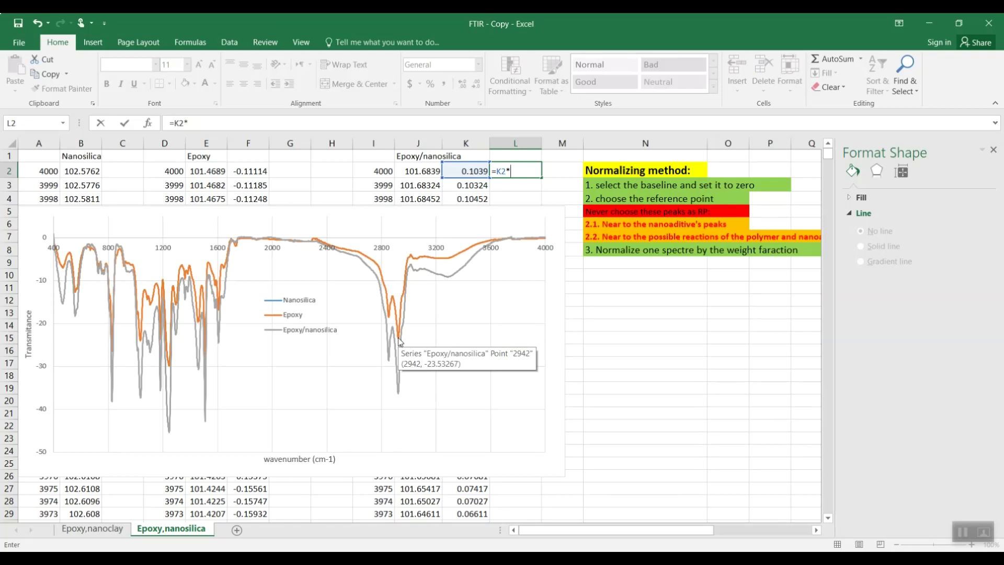
pyautogui.write('23.5/')
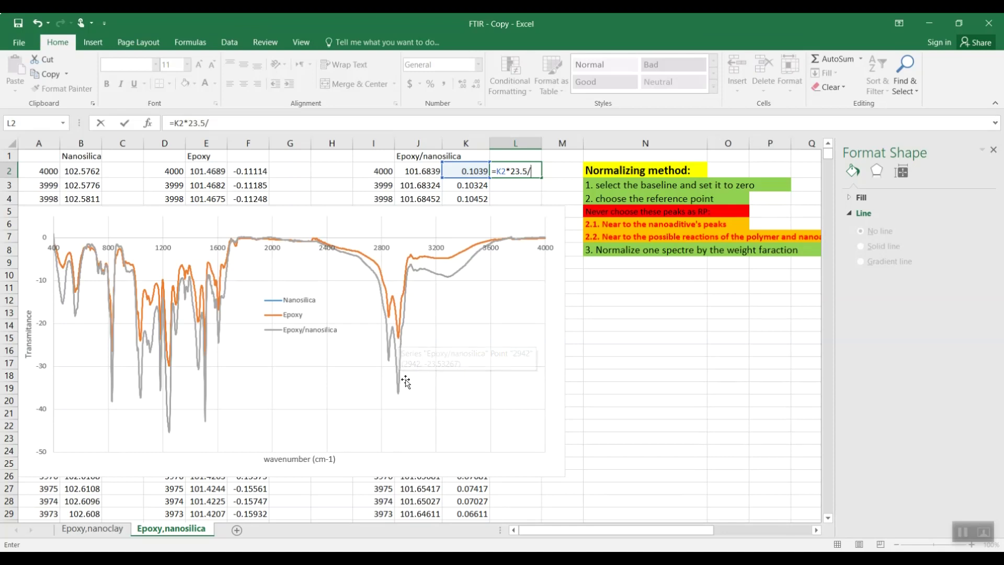
pyautogui.moveTo(398, 396)
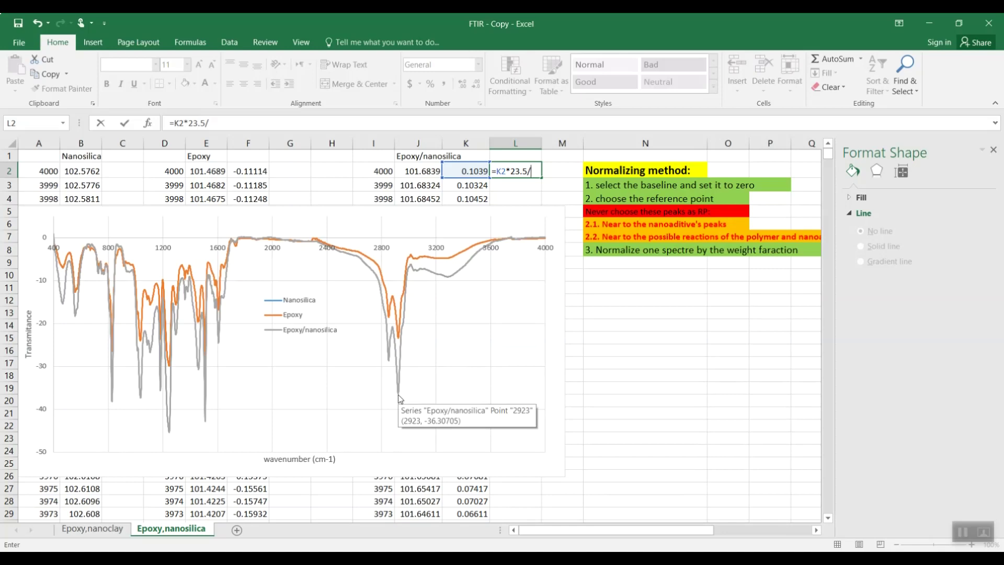
pyautogui.write('36.3')
pyautogui.press('Return')
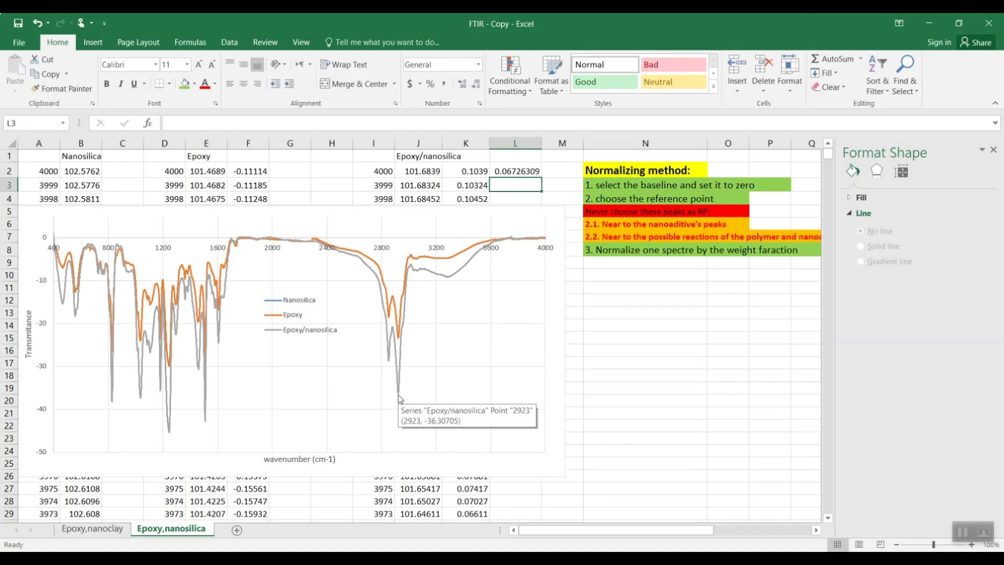
pyautogui.click(523, 175)
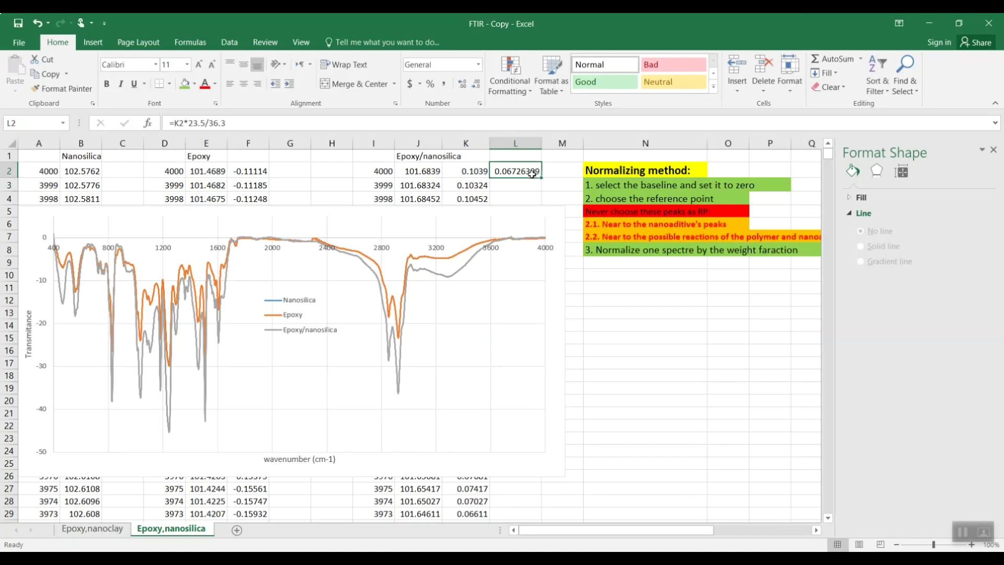
pyautogui.doubleClick(542, 178)
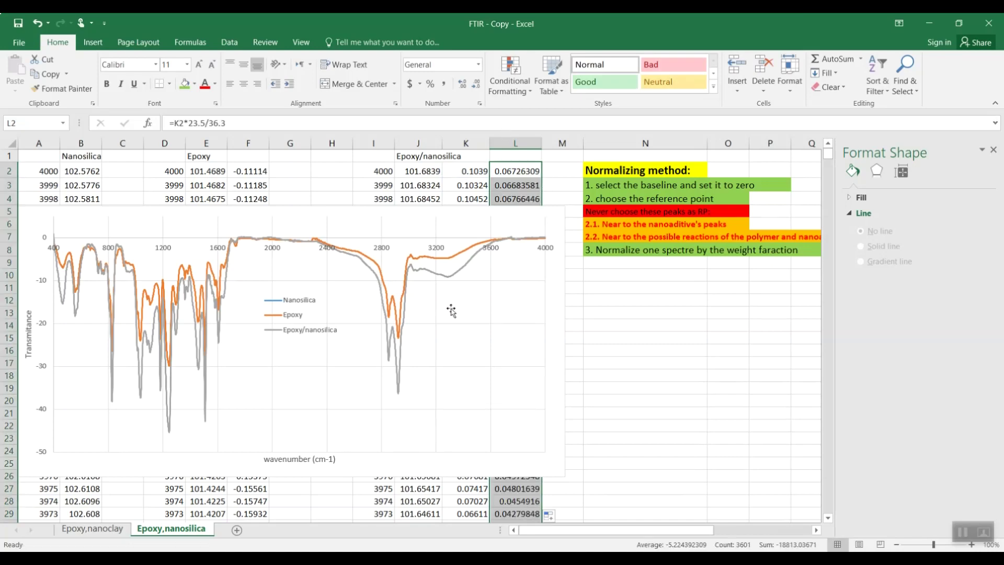
# - Switch the Epoxy/nanosilica series' Y values in the chart to L2:L3602
pyautogui.click(451, 276)
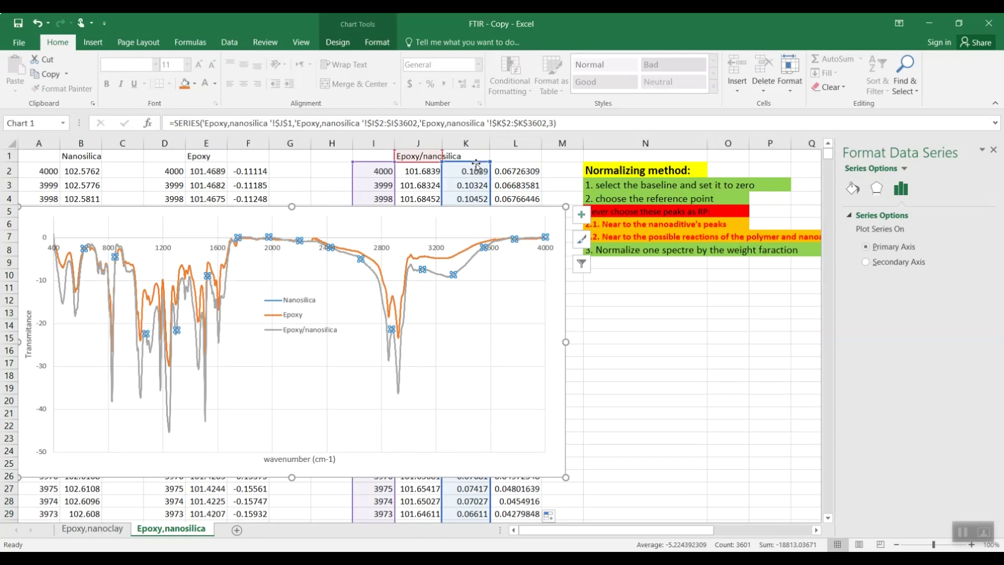
pyautogui.moveTo(477, 165); pyautogui.dragTo(500, 174)
pyautogui.moveTo(513, 176); pyautogui.dragTo(515, 177)
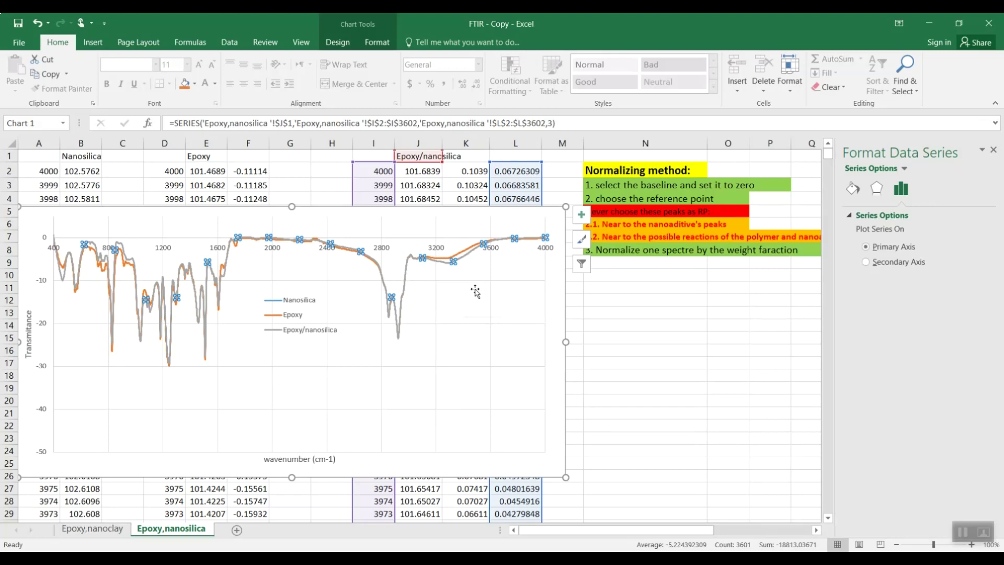
# - Move the chart down to start around row 8, slightly farther from the row headers, and inspect the Epoxy/nanosilica curve near 985
pyautogui.click(477, 305)
pyautogui.moveTo(555, 231); pyautogui.dragTo(579, 272)
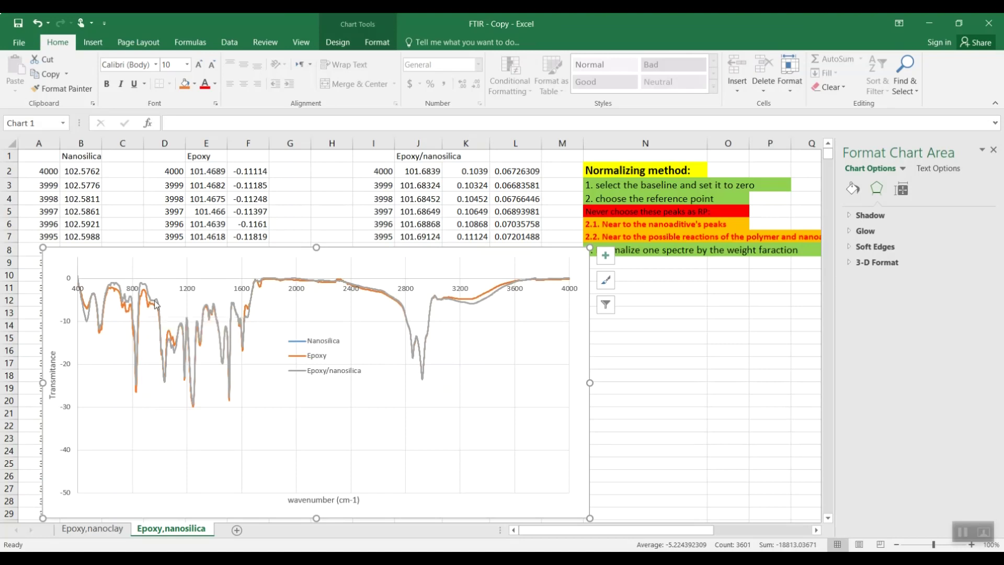
pyautogui.moveTo(156, 304)
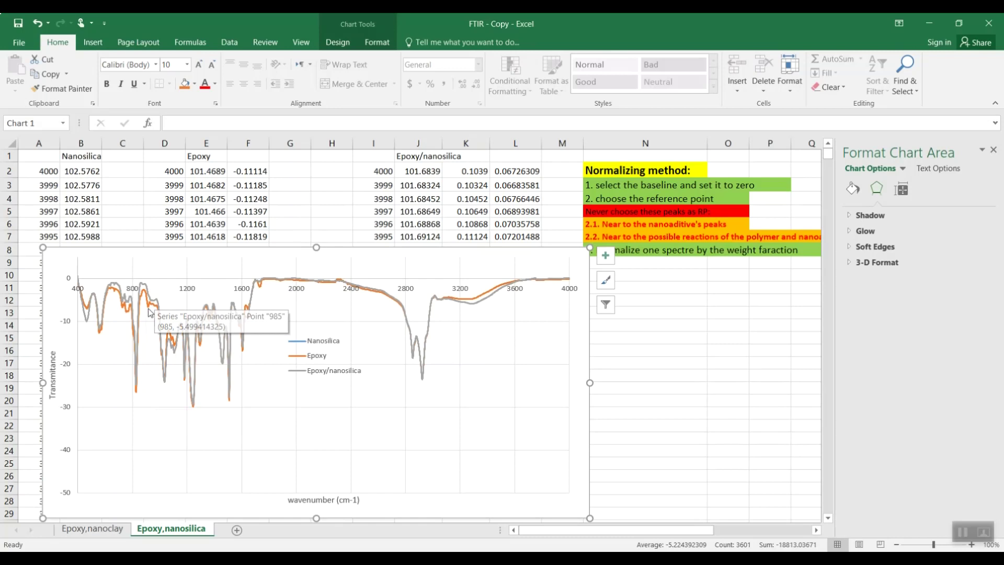